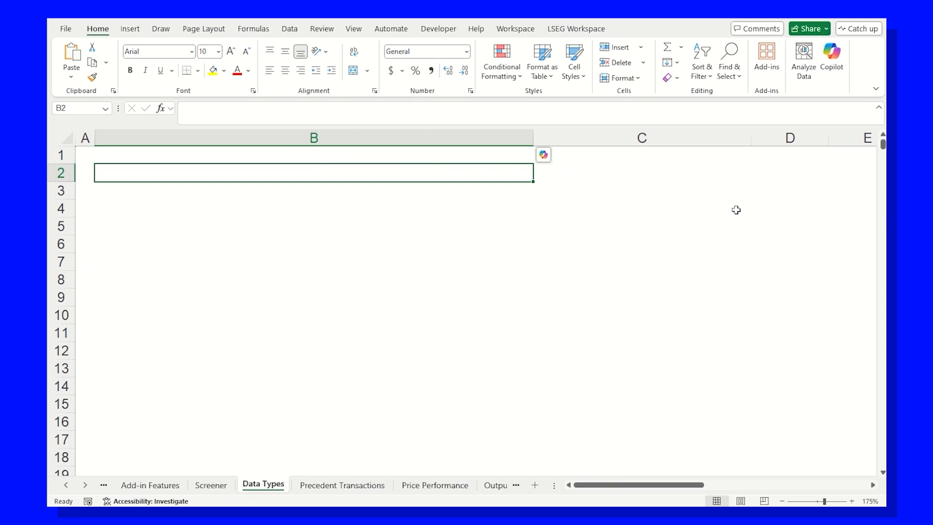
# Insert the M&A deals data type into cell B2 with the LSEG.Deals_MA function
pyautogui.write('=lseg')
pyautogui.press('Down')
pyautogui.press('Down')
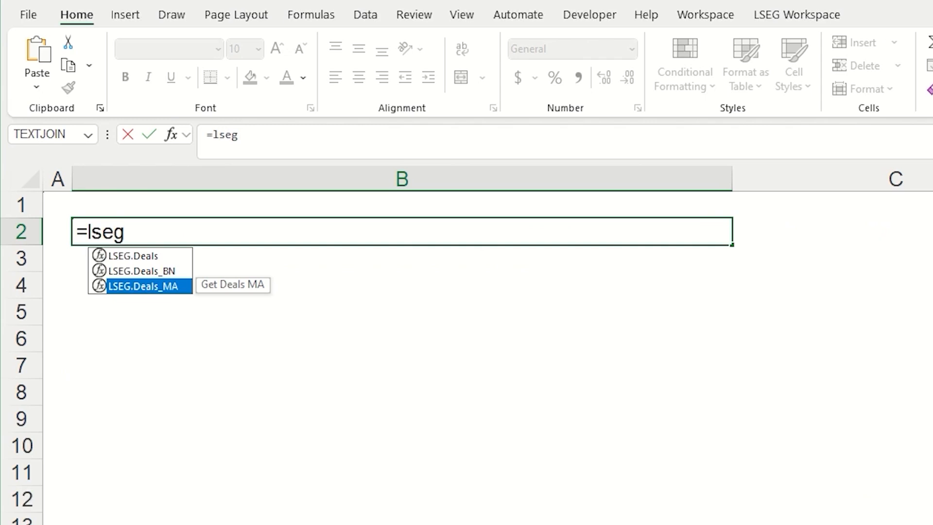
pyautogui.press('Tab')
pyautogui.press('Return')
pyautogui.press('Return')
# List the individual deals from the data type, starting in cell B4, with the formula =B2.GETITEMS()
pyautogui.write('=')
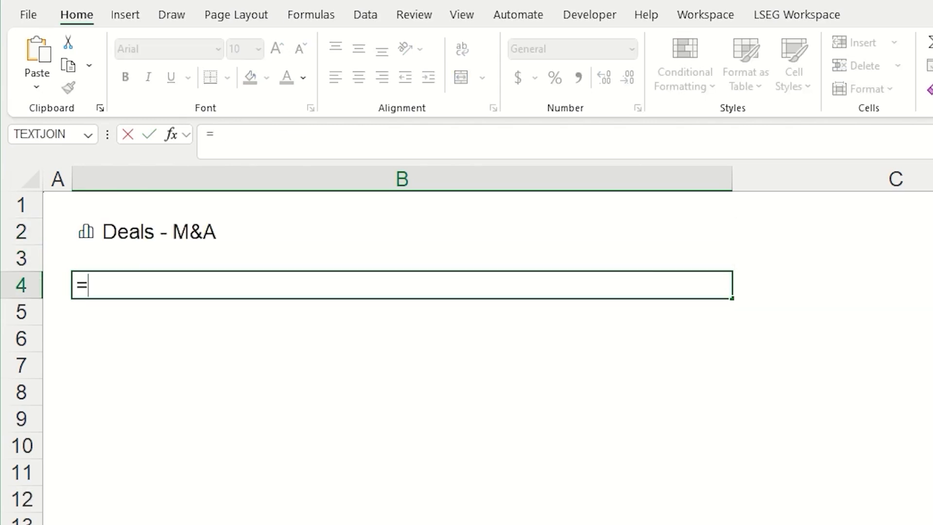
pyautogui.press('Up')
pyautogui.press('Up')
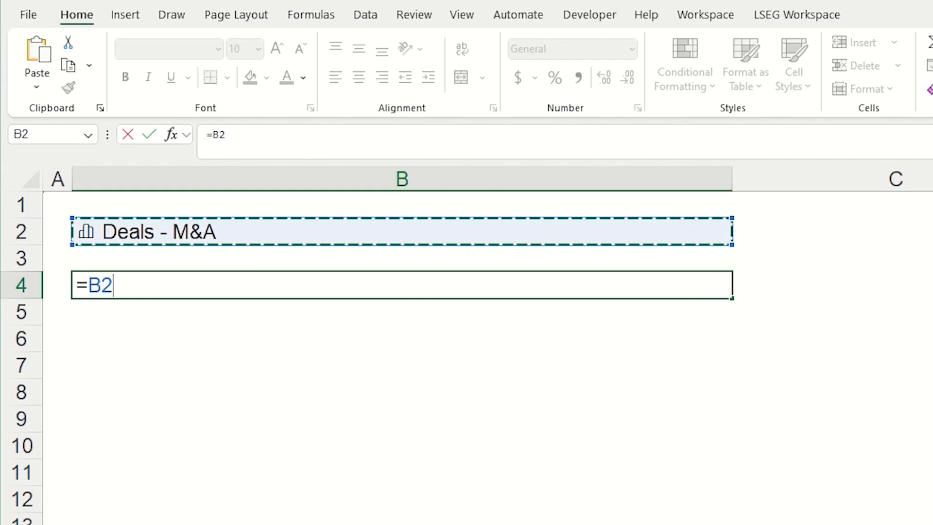
pyautogui.write('.')
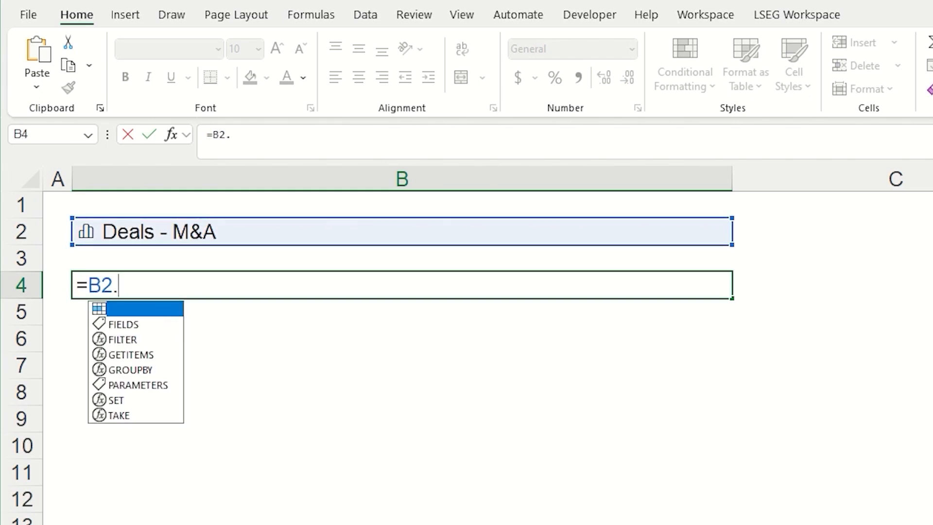
pyautogui.press('Down')
pyautogui.press('Down')
pyautogui.press('Down')
pyautogui.press('Tab')
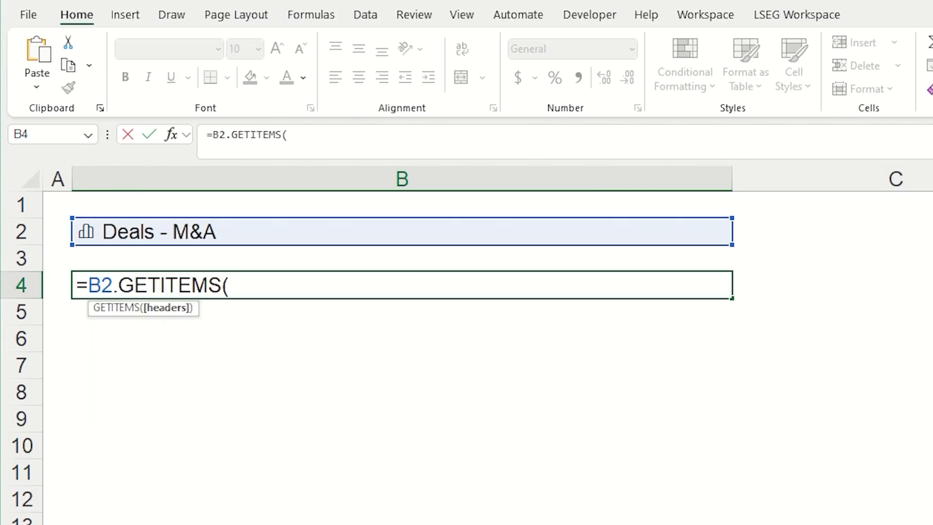
pyautogui.press('Return')
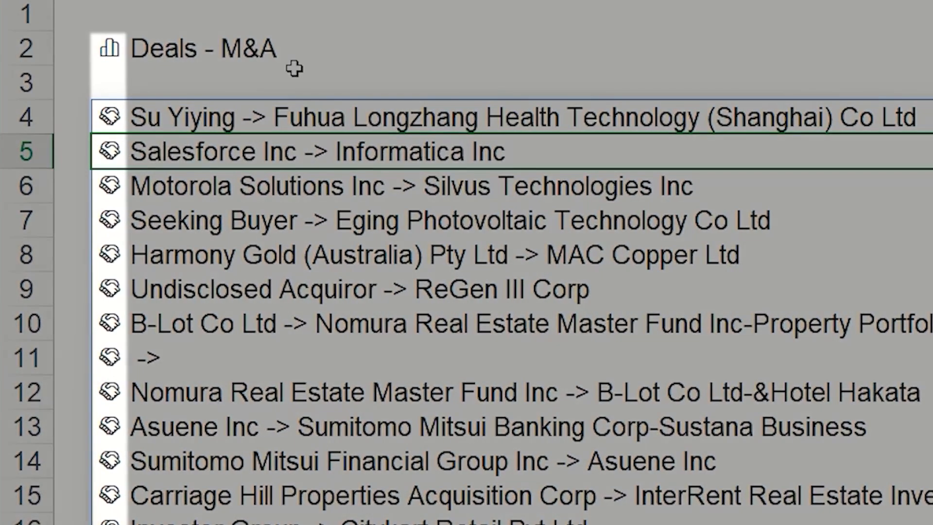
# Open the data card of the deal in cell B4 and review its synopsis, values and dates
pyautogui.click(111, 119)
pyautogui.click(110, 118)
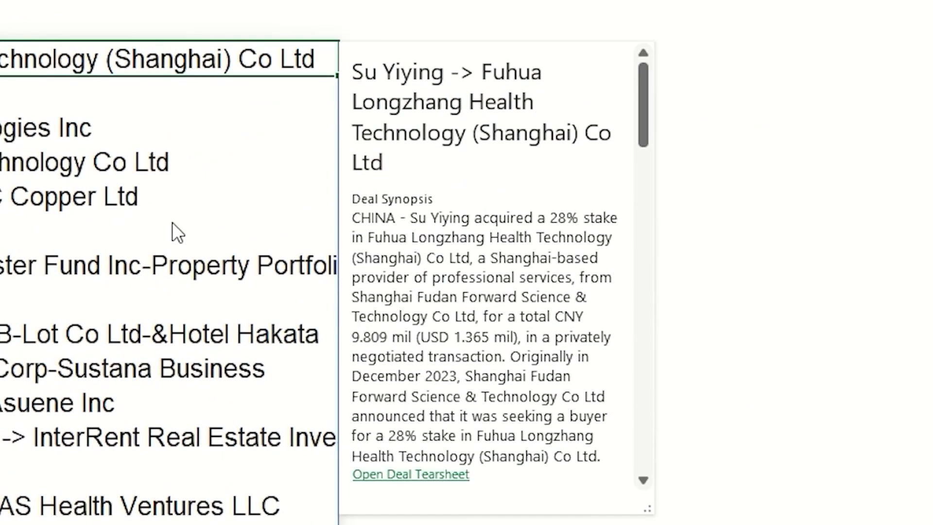
pyautogui.scroll(-5, 519, 158)
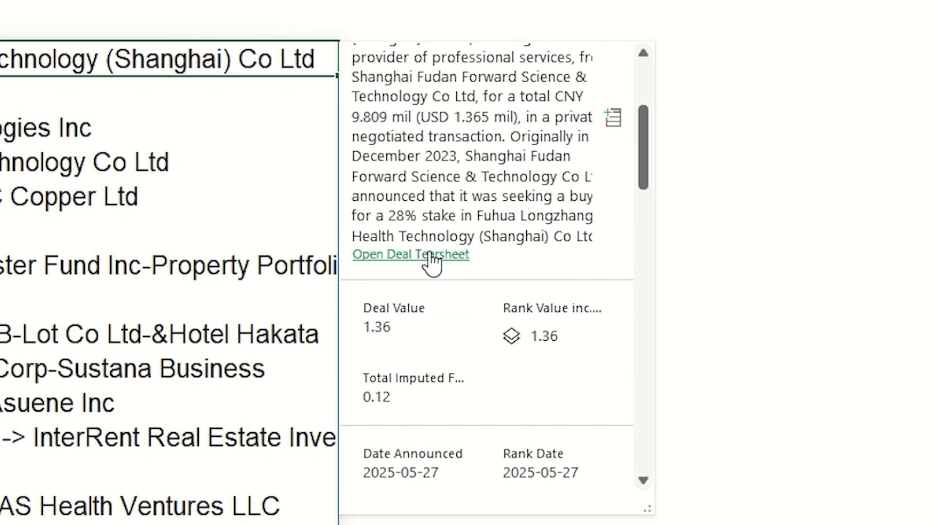
pyautogui.scroll(-2, 432, 262)
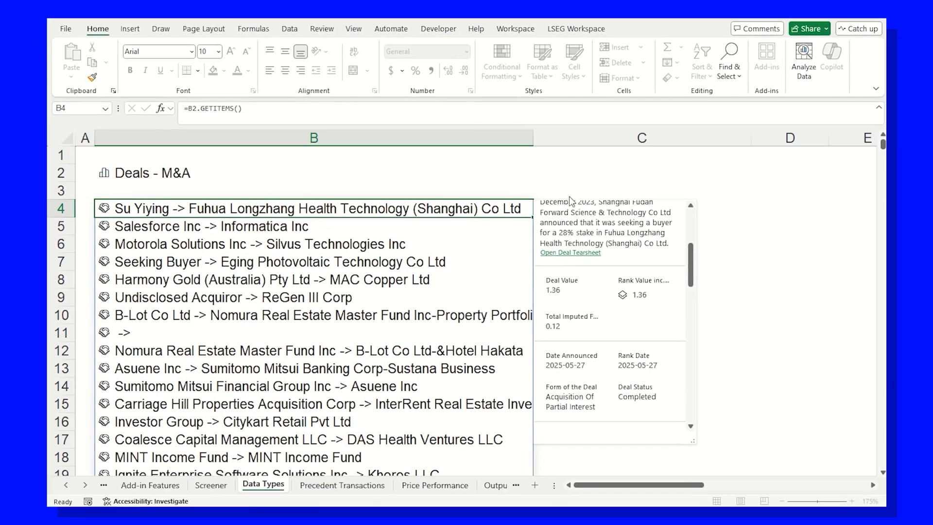
# Enter a formula in cell C4 that returns the Rank Value inc. Net Debt of Target field of the deal in B4
pyautogui.click(578, 205)
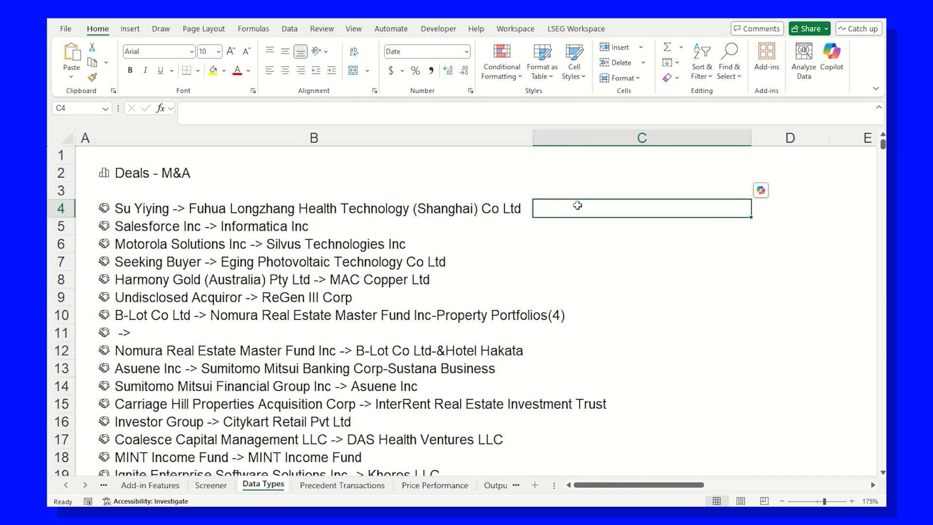
pyautogui.write('=B4.')
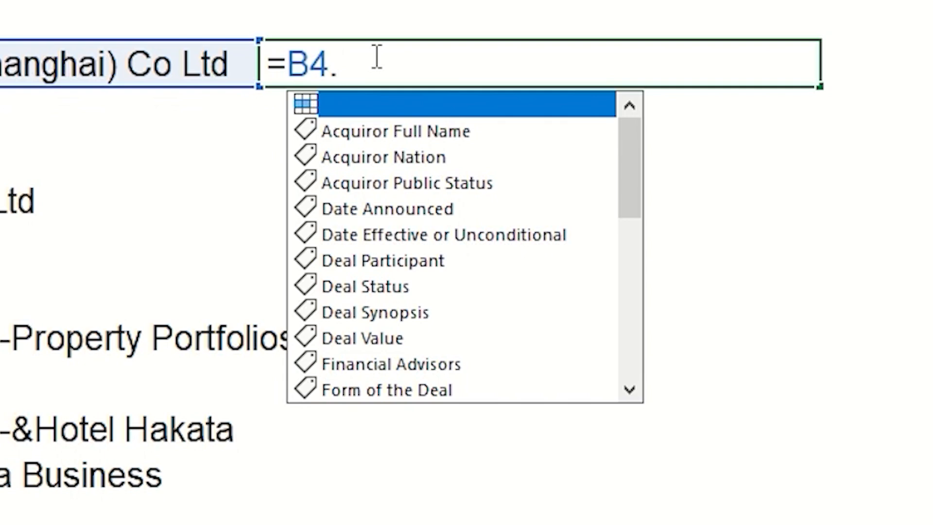
pyautogui.write('va')
pyautogui.press('Down')
pyautogui.press('Tab')
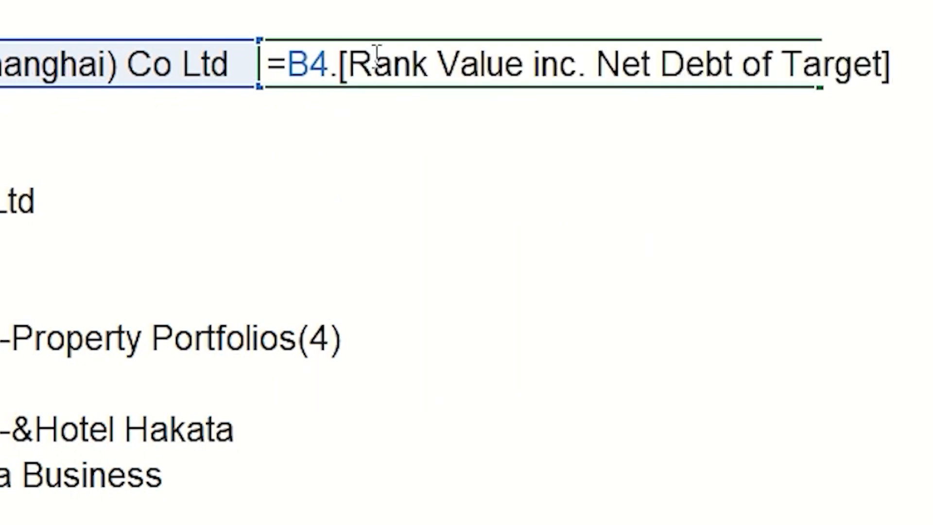
pyautogui.press('Return')
# Enter a formula in cell C6 that returns the Acquiror Full Name of the deal in B6
pyautogui.write('=')
pyautogui.press('Left')
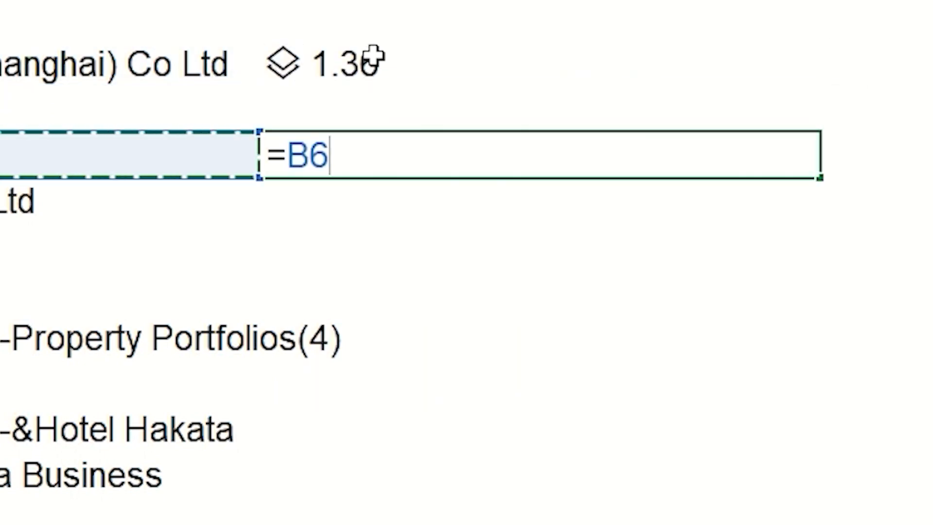
pyautogui.write('.ac')
pyautogui.press('Down')
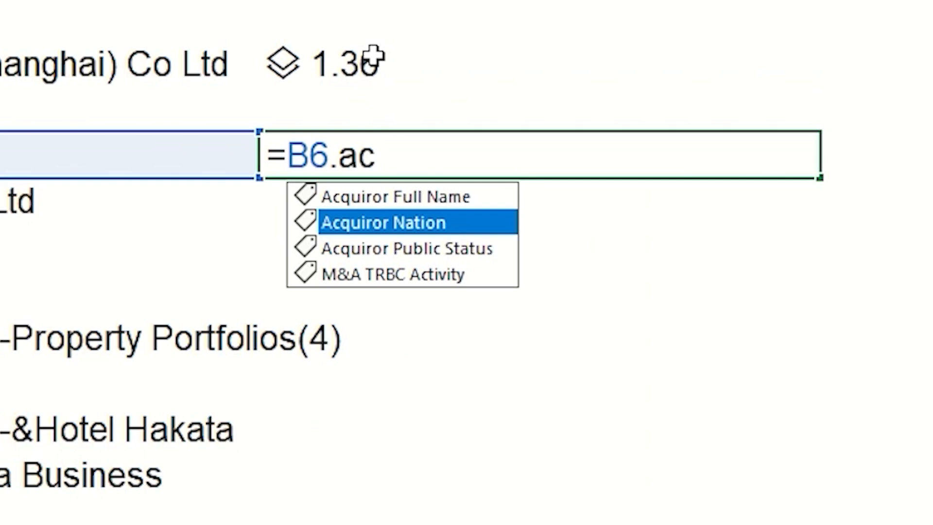
pyautogui.press('Up')
pyautogui.press('Tab')
pyautogui.press('Return')
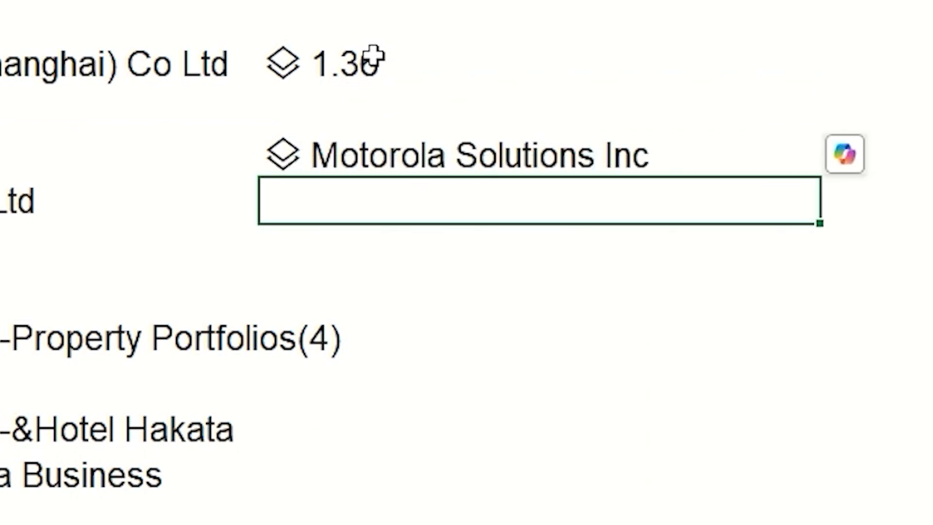
# Enter the formula =C6.[Revenue FY1] in cell C7 to pull the acquiror's revenue
pyautogui.write('=')
pyautogui.press('Up')
pyautogui.write('.')
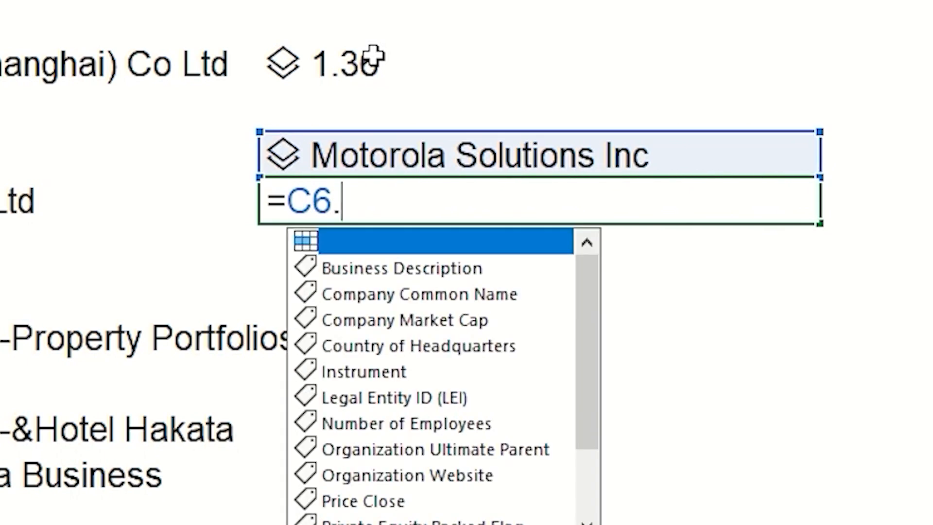
pyautogui.write('ra')
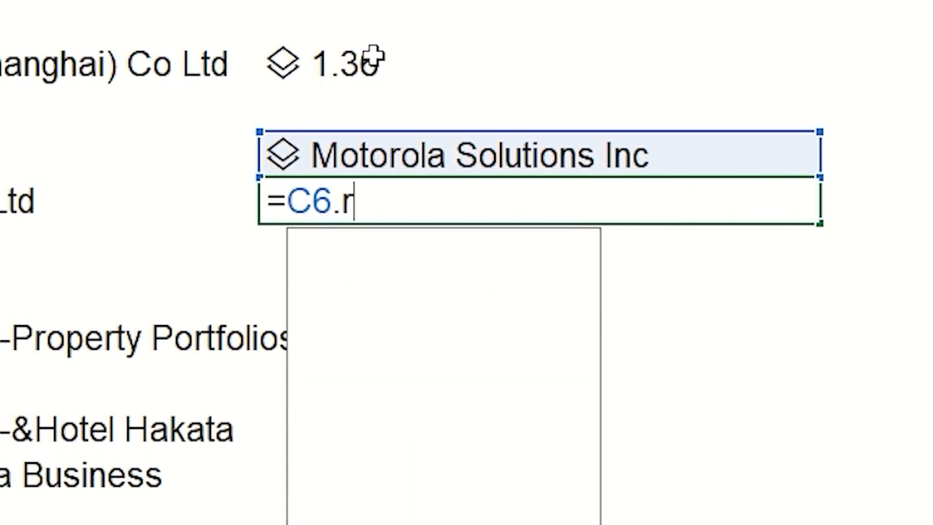
pyautogui.press('BackSpace')
pyautogui.press('Down')
pyautogui.press('Tab')
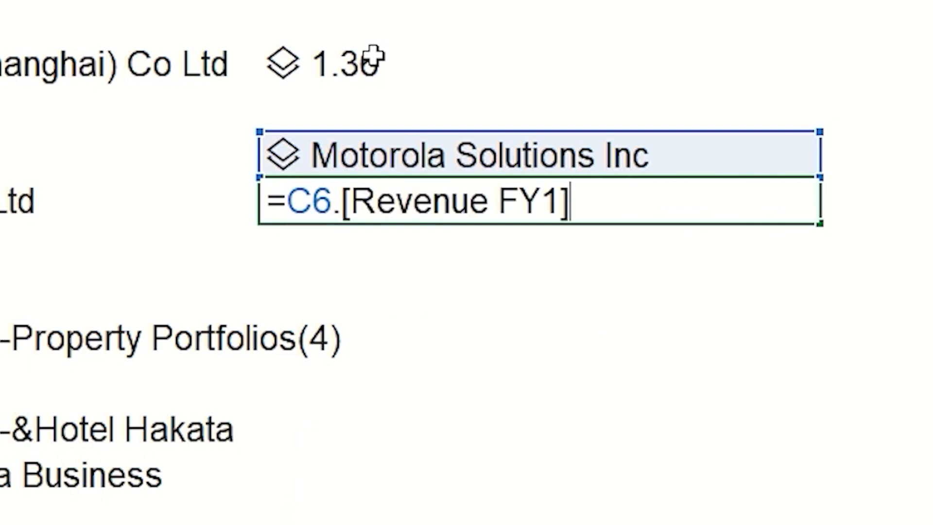
pyautogui.press('Return')
pyautogui.press('Up')
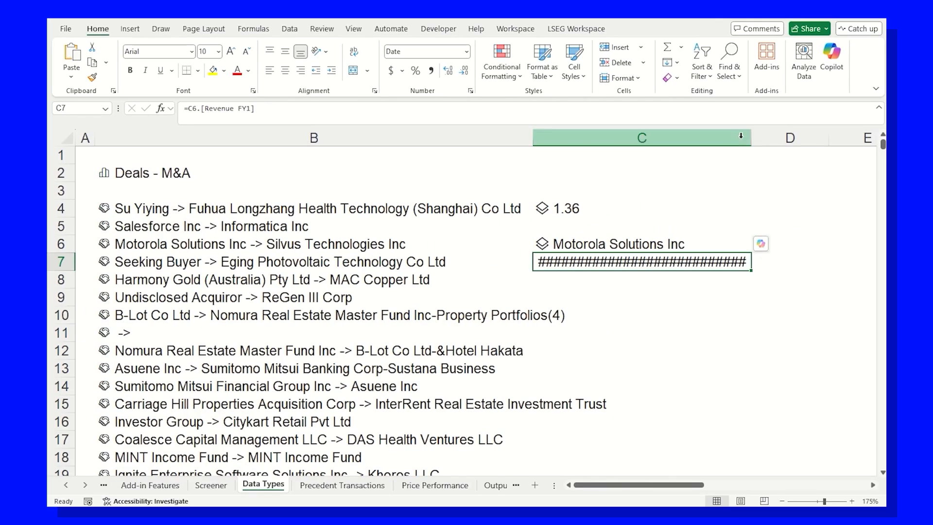
# On the Precedent Transactions sheet, trace the precedents of cell B16 through several levels back to the inputs
pyautogui.click(346, 485)
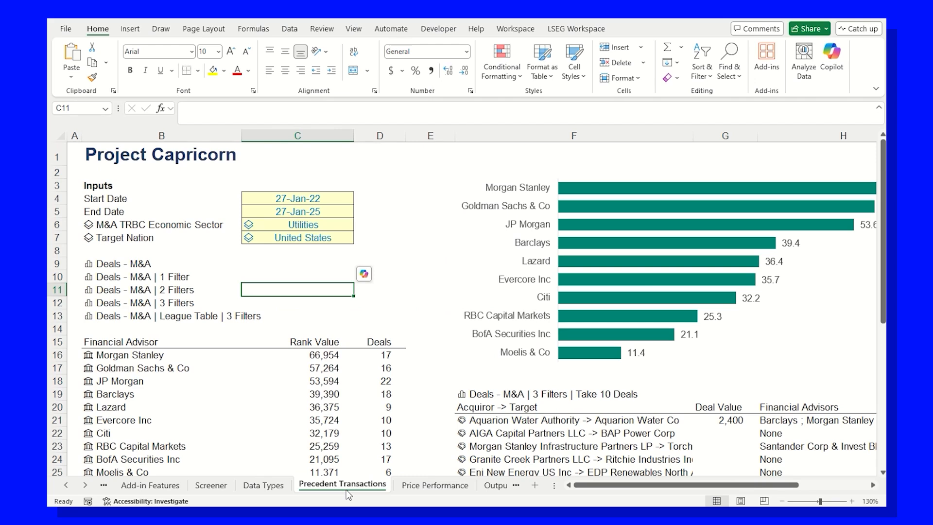
pyautogui.click(152, 356)
pyautogui.hotkey('alt', 'm')
pyautogui.press('p')
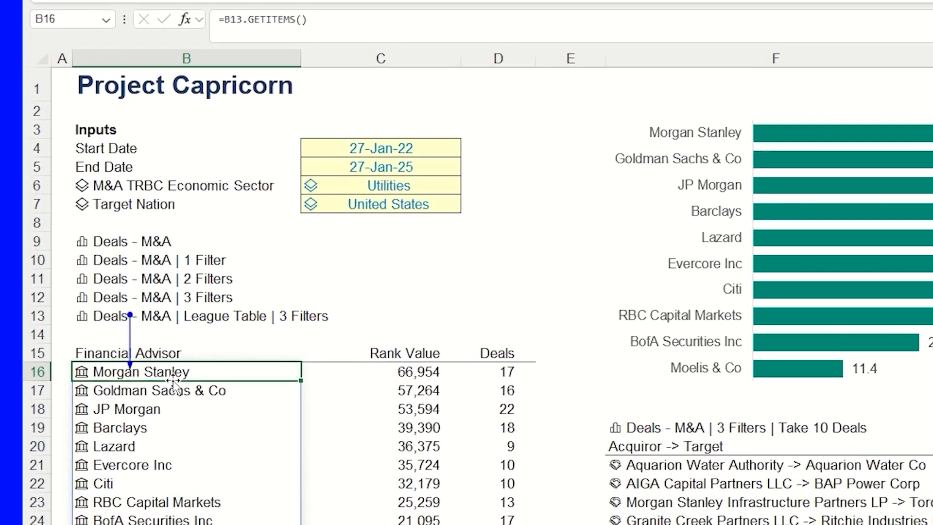
pyautogui.hotkey('alt', 'm')
pyautogui.press('p')
pyautogui.hotkey('alt', 'm')
pyautogui.press('p')
pyautogui.hotkey('alt', 'm')
pyautogui.press('p')
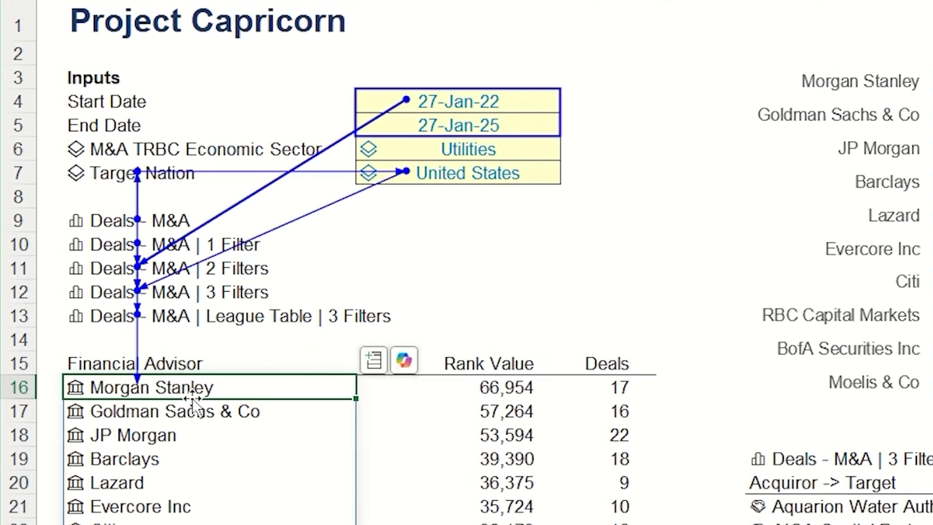
# Remove all the precedent tracing arrows from the sheet
pyautogui.hotkey('alt', 'm')
pyautogui.press('a')
pyautogui.press('a')
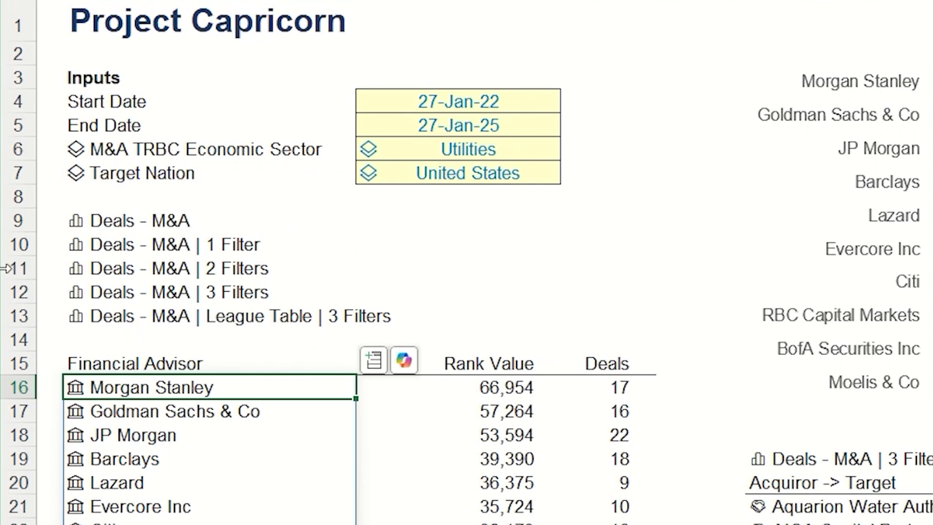
# Inspect the filters in the data card of Deals - M&A | 3 Filters, drilling into M&A TRBC Economic Sector and Utilities
pyautogui.click(76, 293)
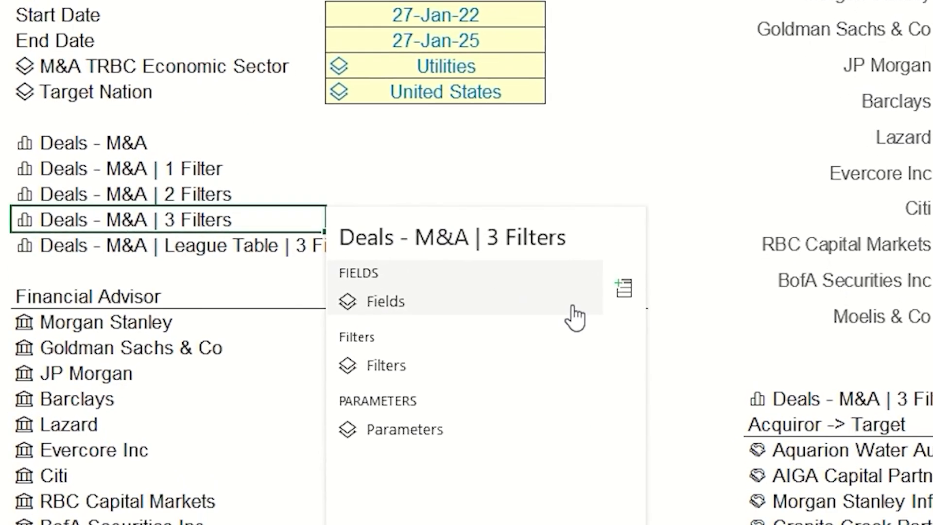
pyautogui.click(430, 284)
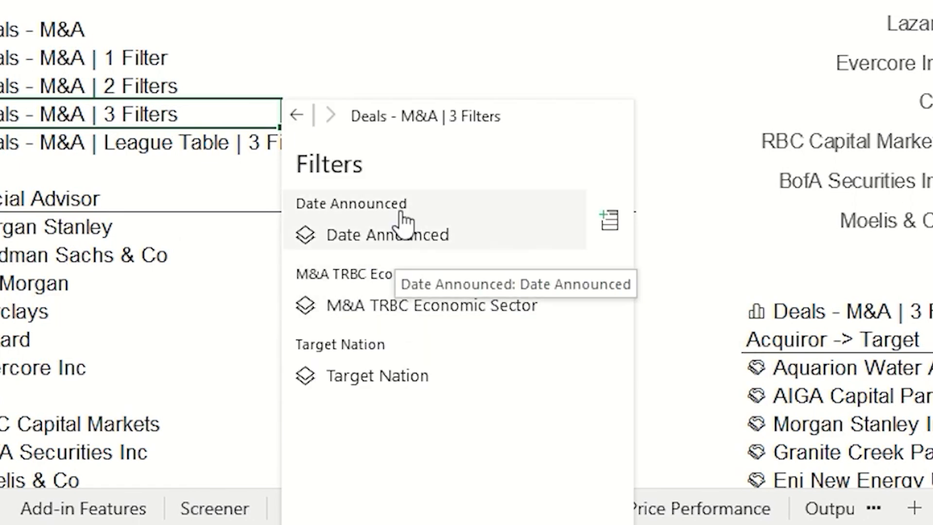
pyautogui.click(364, 303)
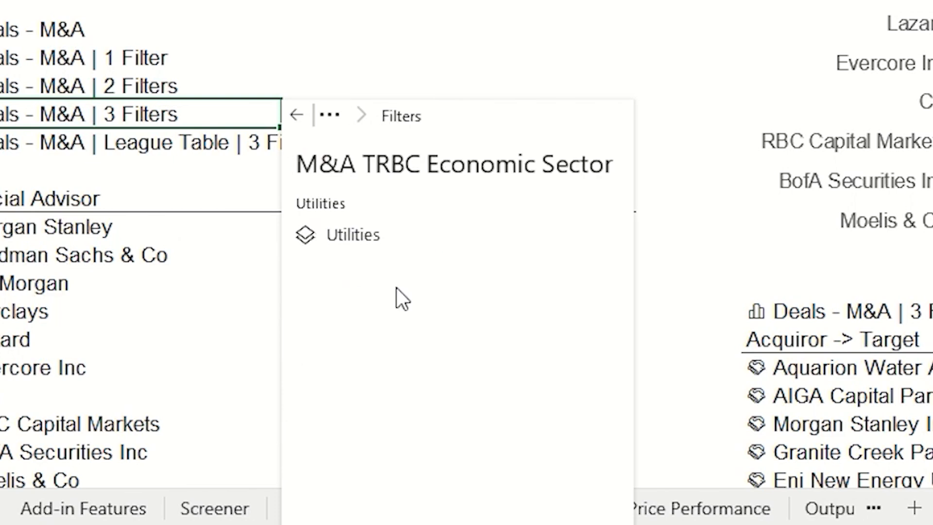
pyautogui.click(370, 233)
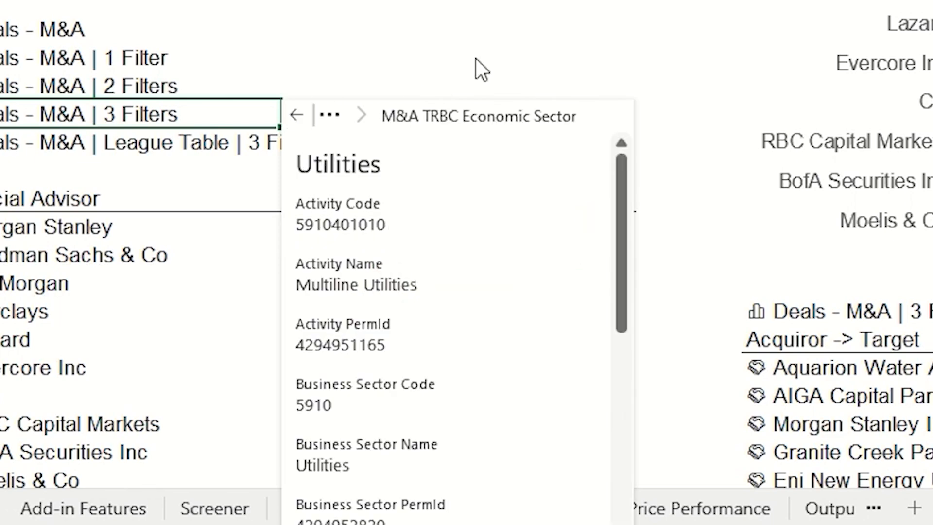
pyautogui.click(545, 48)
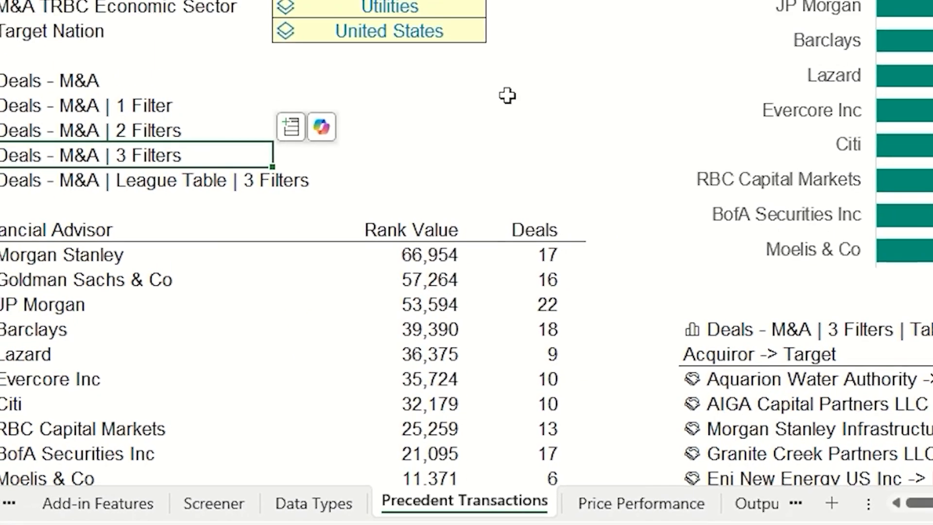
# On the Price Performance sheet, open the LSEG Workspace Annotations tool and search for XOM
pyautogui.click(700, 508)
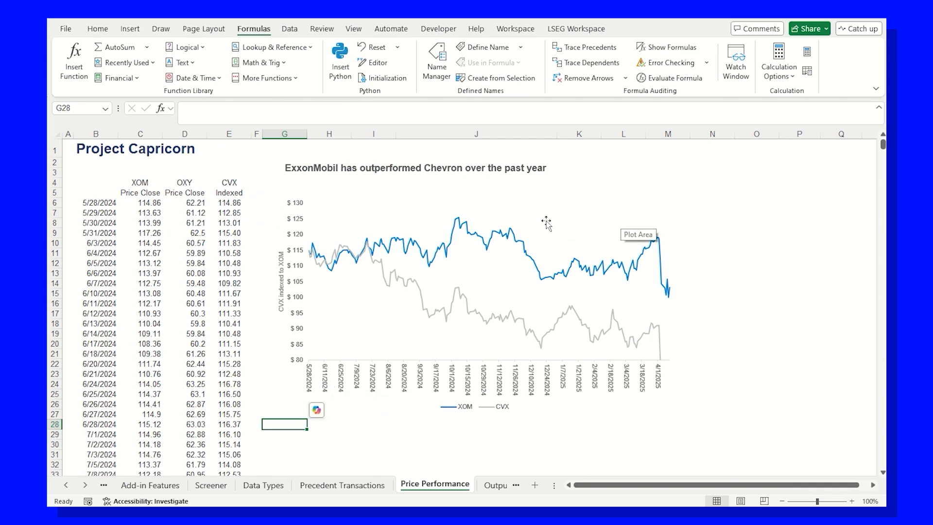
pyautogui.click(577, 29)
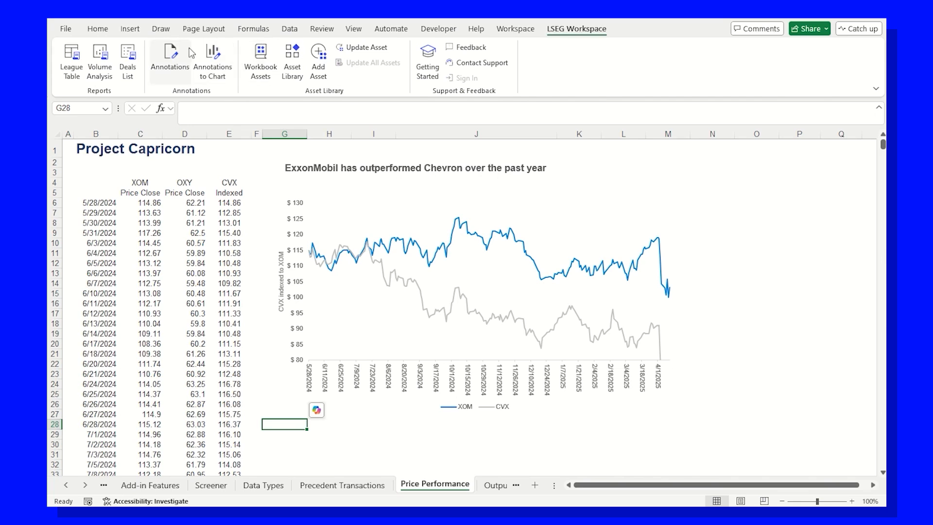
pyautogui.click(170, 58)
pyautogui.write('xom')
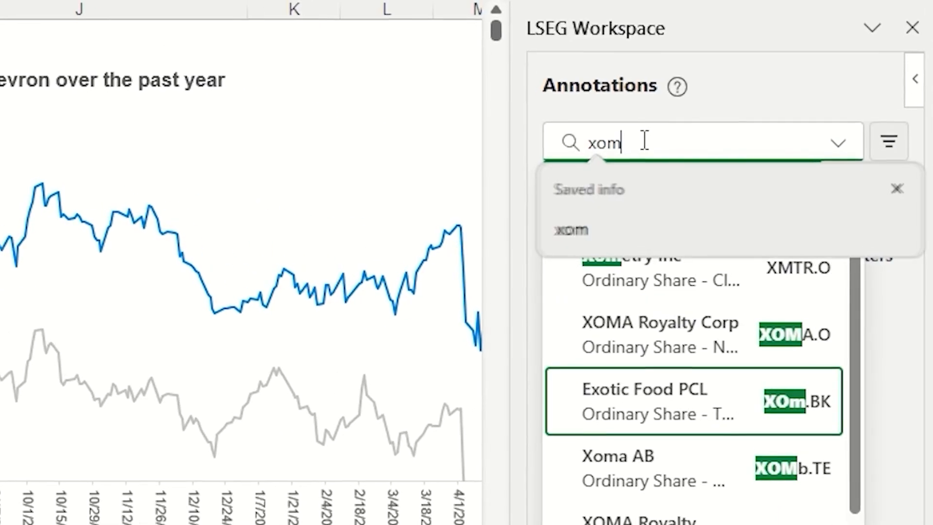
pyautogui.click(661, 189)
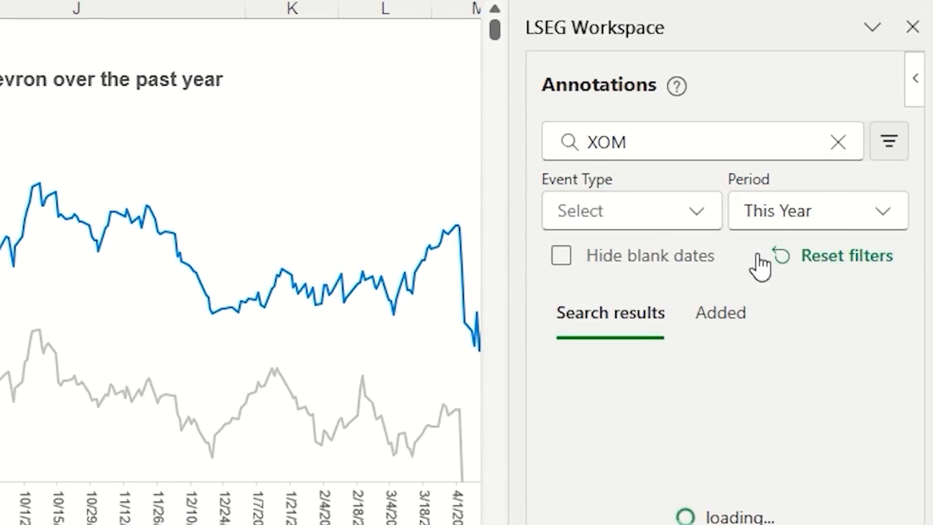
# Set the annotation period to Last Year and sort the search results by volume, highest first
pyautogui.click(848, 209)
pyautogui.click(802, 300)
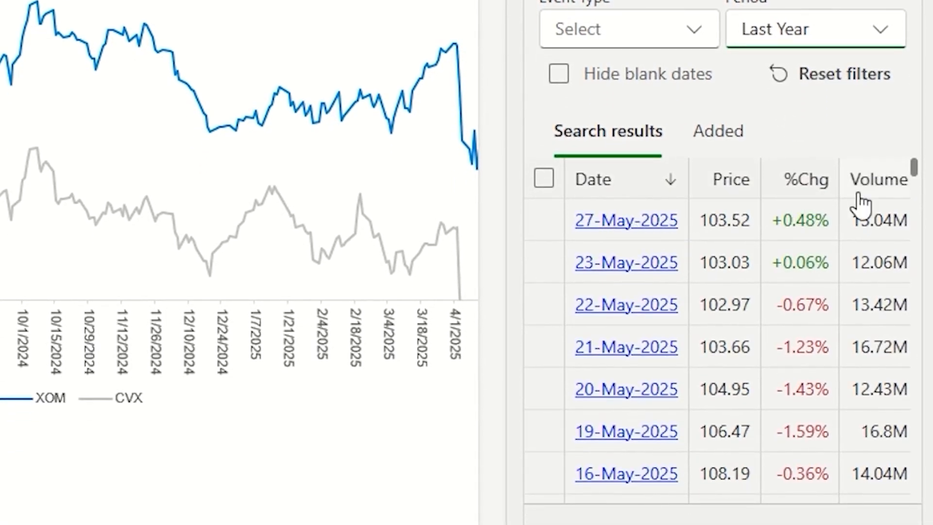
pyautogui.click(879, 188)
pyautogui.click(877, 189)
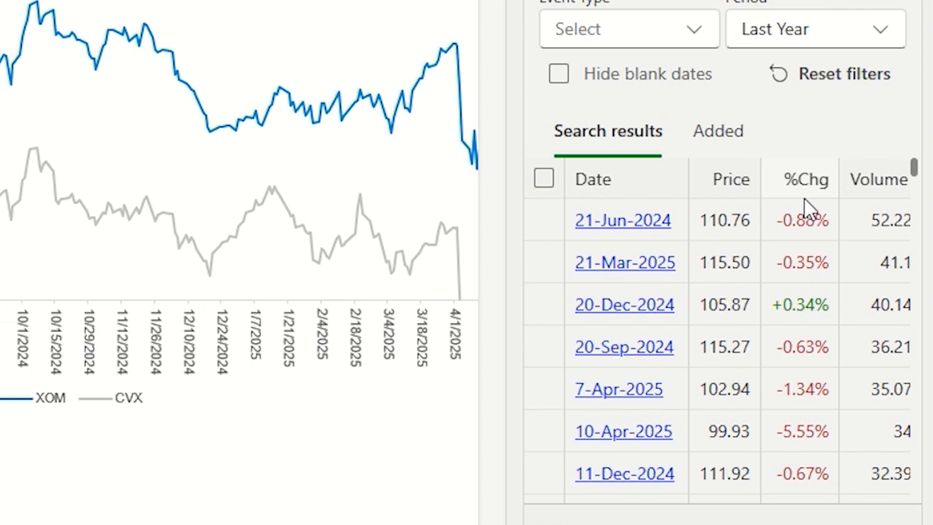
# Browse the 21-Jun-2024 news for XOM and add the NYSE ORDER IMBALANCE 6598954.0 SHARES ON SELL SIDE headline as an annotation
pyautogui.click(633, 219)
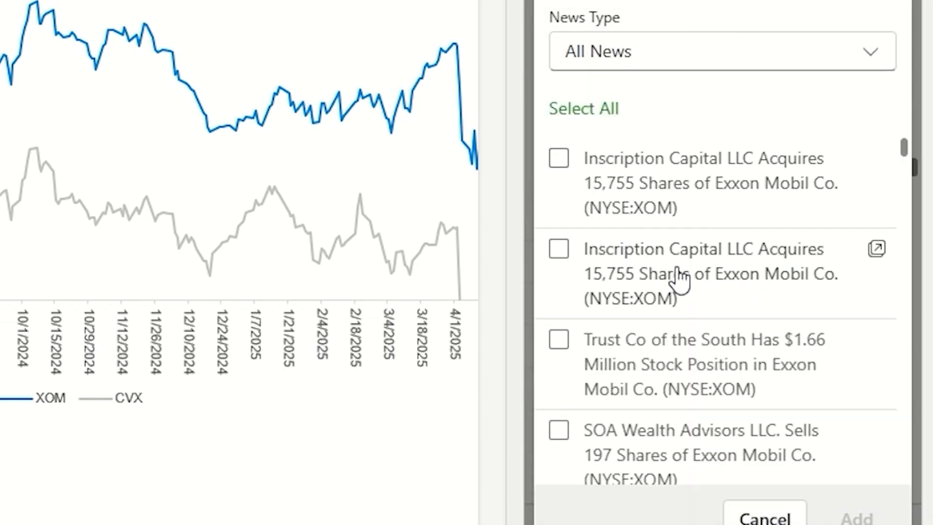
pyautogui.scroll(-10, 677, 281)
pyautogui.scroll(-10, 699, 243)
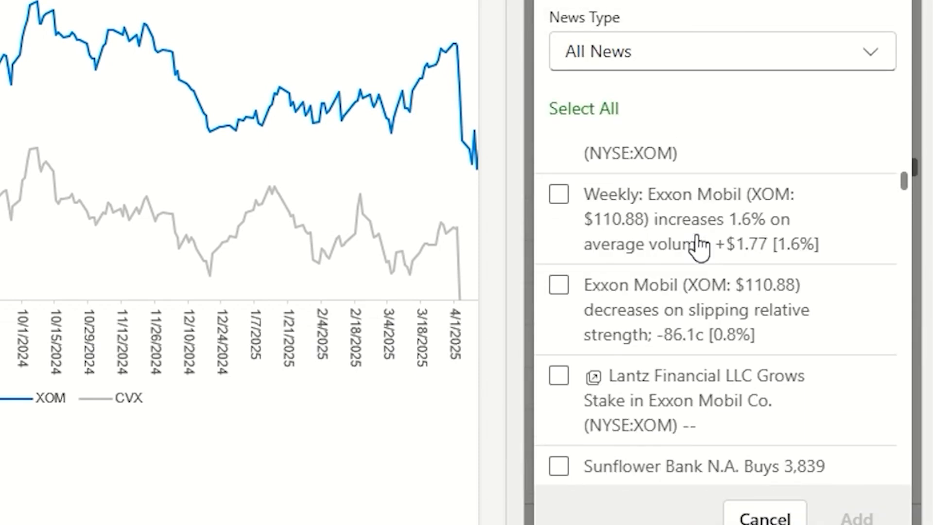
pyautogui.scroll(-10, 699, 243)
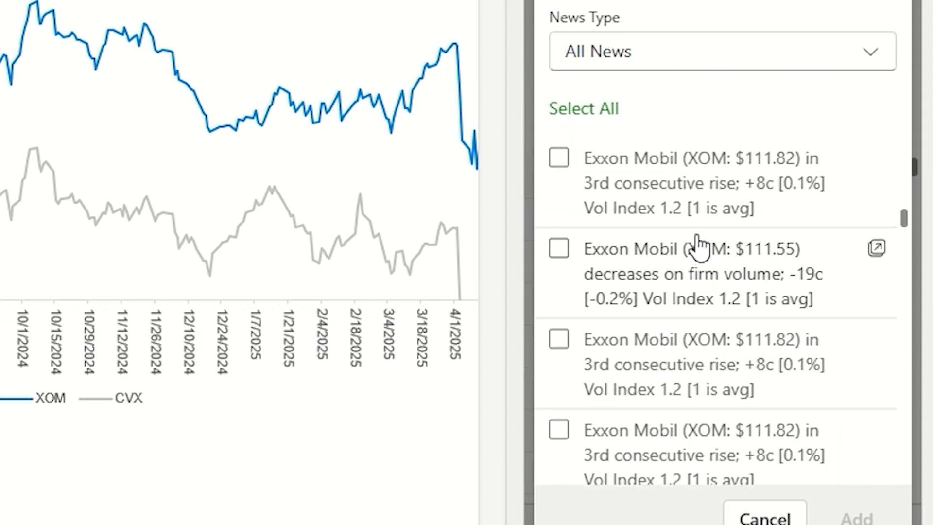
pyautogui.scroll(5, 700, 246)
pyautogui.scroll(-3, 626, 263)
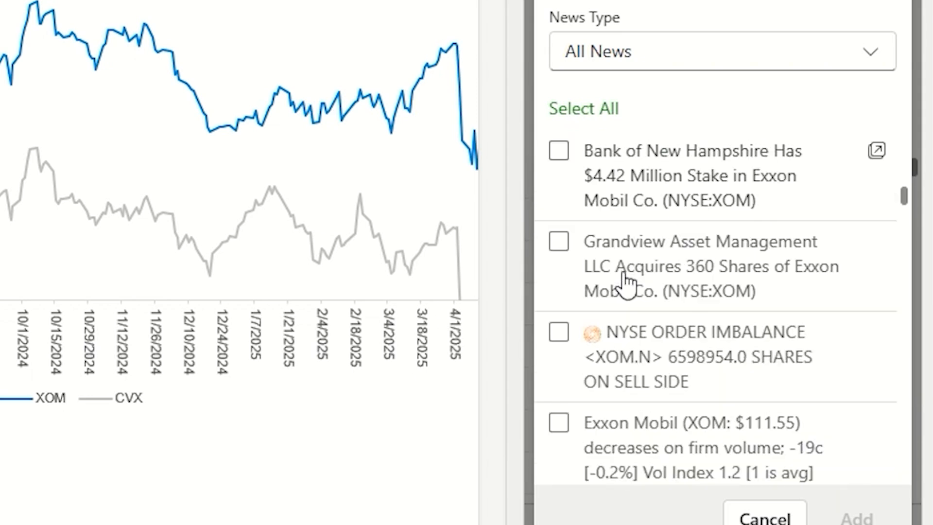
pyautogui.click(562, 334)
pyautogui.scroll(-5, 614, 483)
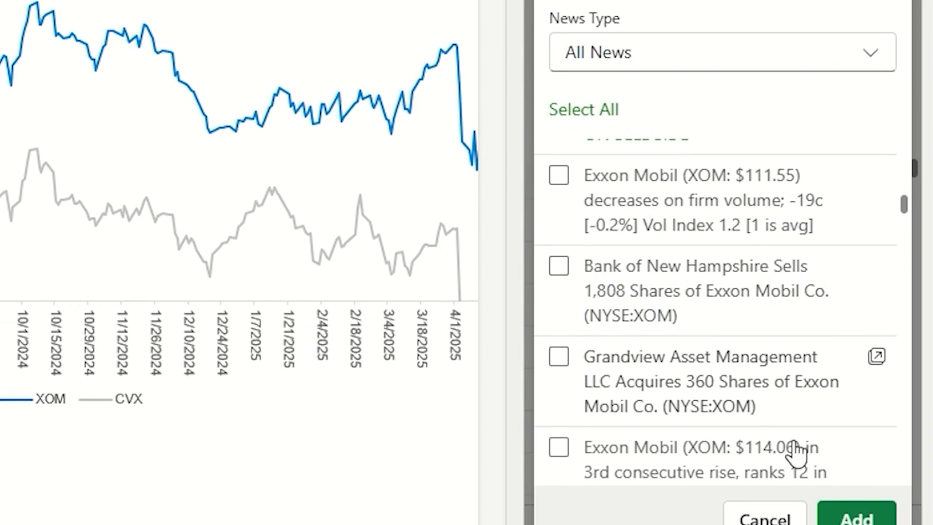
pyautogui.click(856, 514)
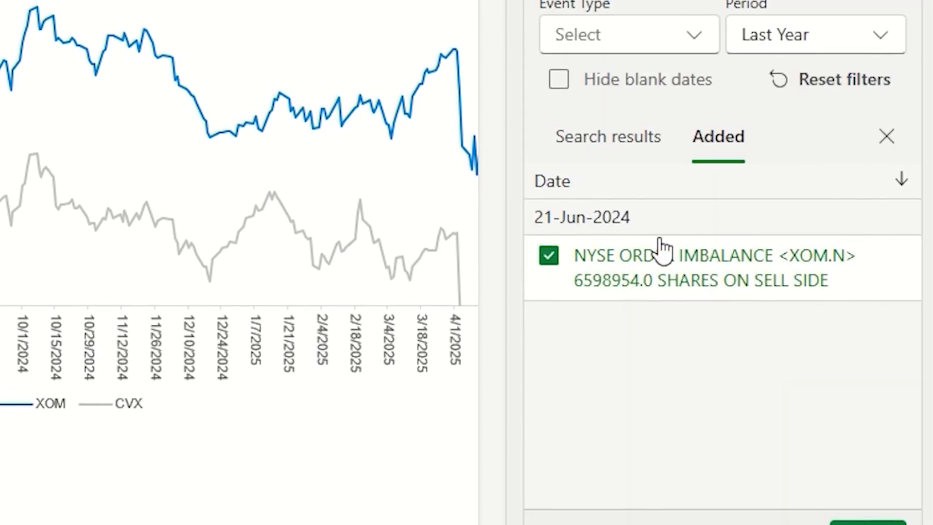
# Filter the annotation search results to Earnings events with blank dates hidden, check the 31-Mar-2025 entry and select all results
pyautogui.click(603, 146)
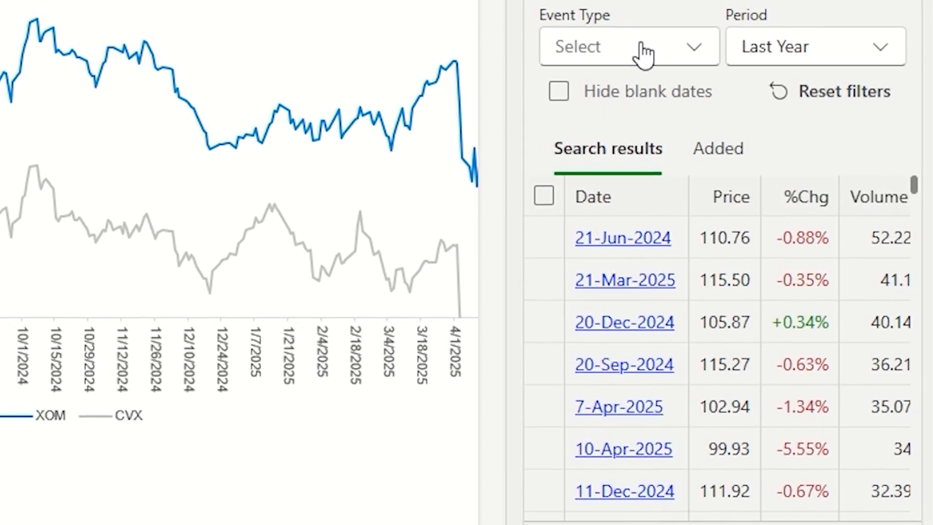
pyautogui.click(643, 52)
pyautogui.click(563, 94)
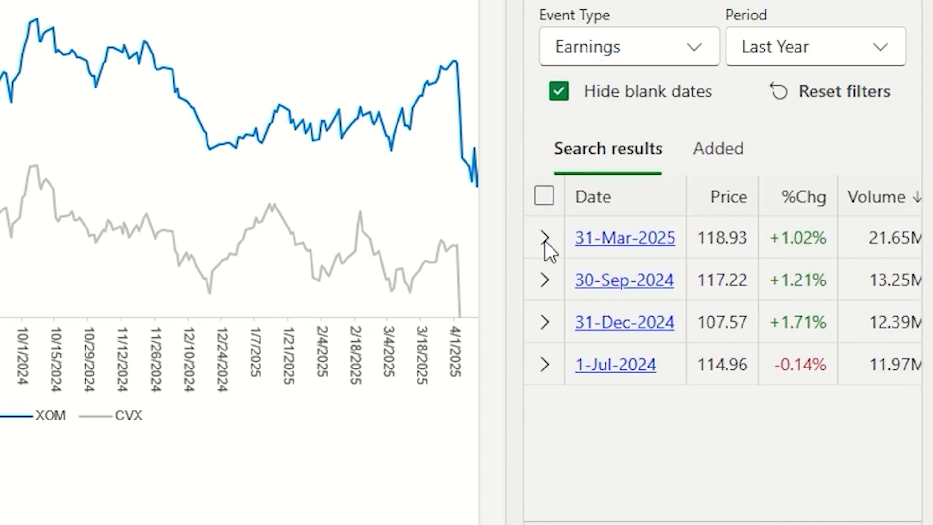
pyautogui.click(544, 238)
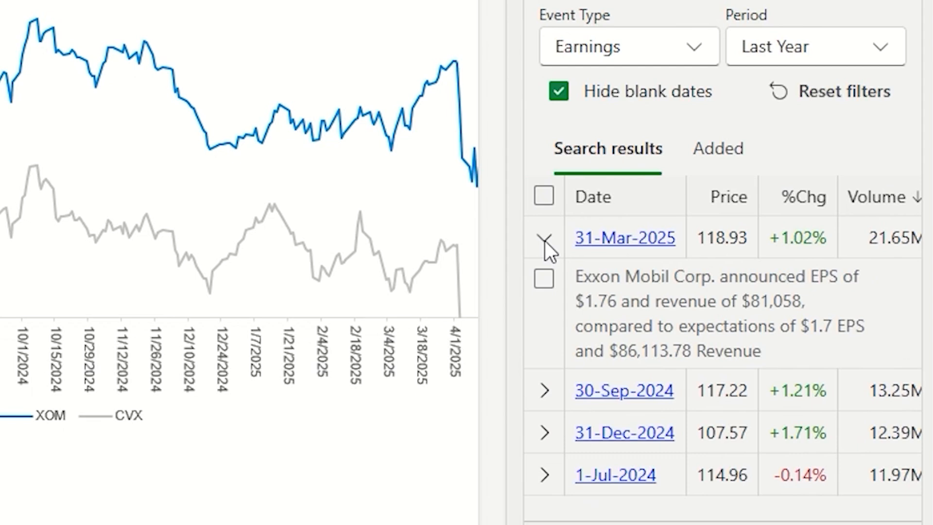
pyautogui.click(545, 196)
# Insert the selected annotations at cell G28 and also into Chart 1 on the XOM series
pyautogui.click(856, 519)
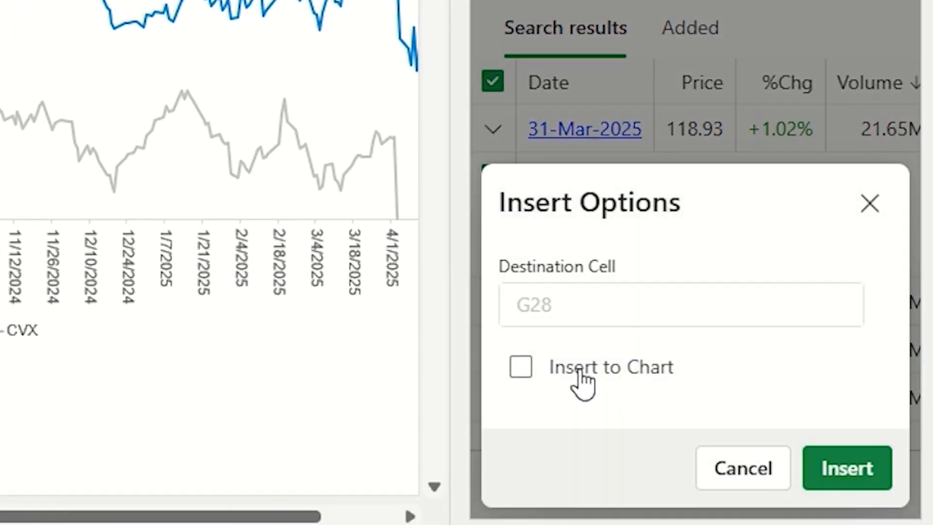
pyautogui.click(600, 412)
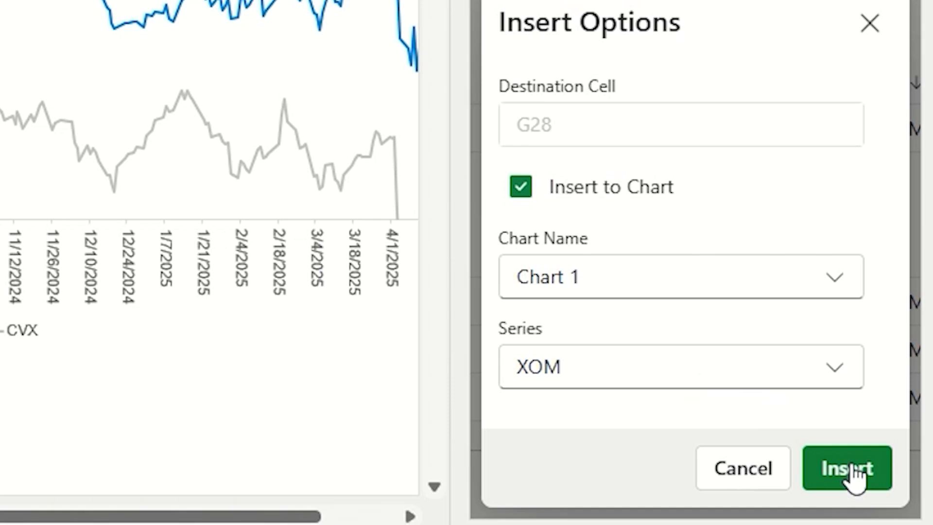
pyautogui.click(854, 471)
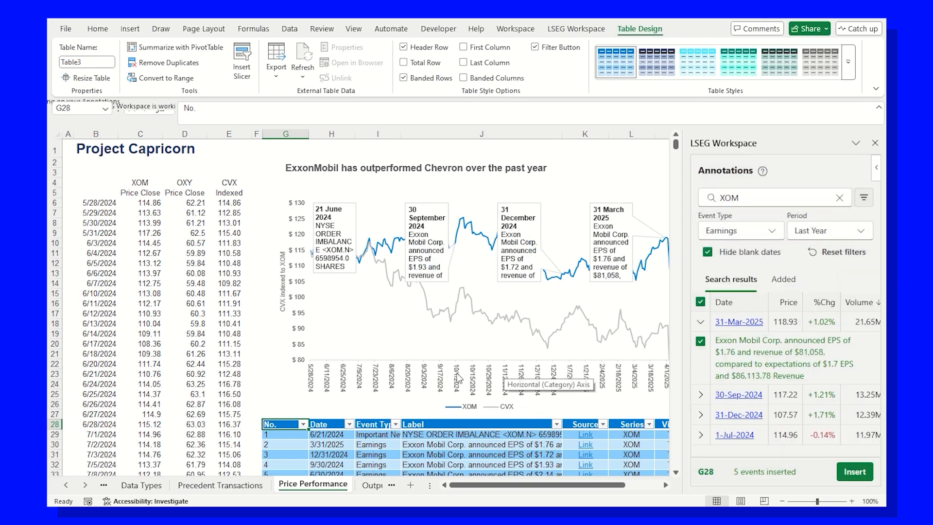
# Close the Annotations pane and replace the label of the 6/21/2024 annotation in the table with test
pyautogui.click(875, 143)
pyautogui.click(494, 435)
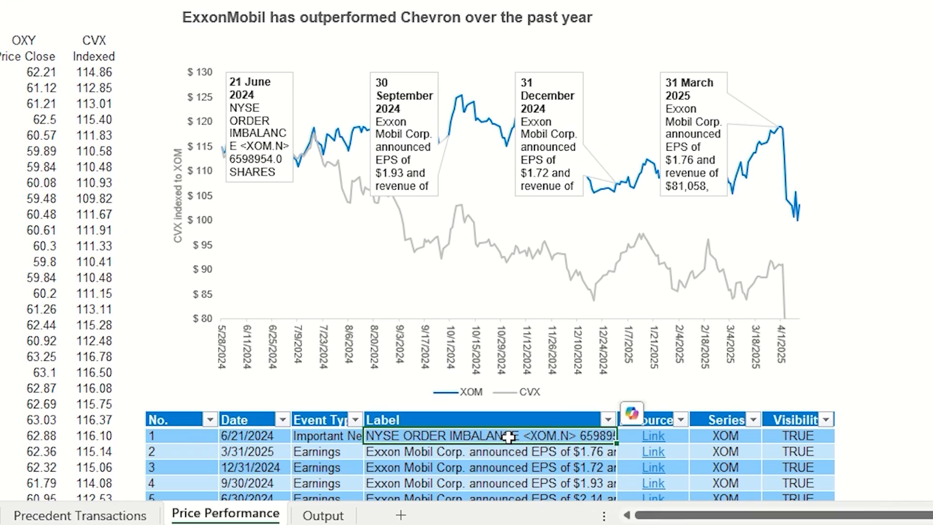
pyautogui.write('test')
pyautogui.press('Return')
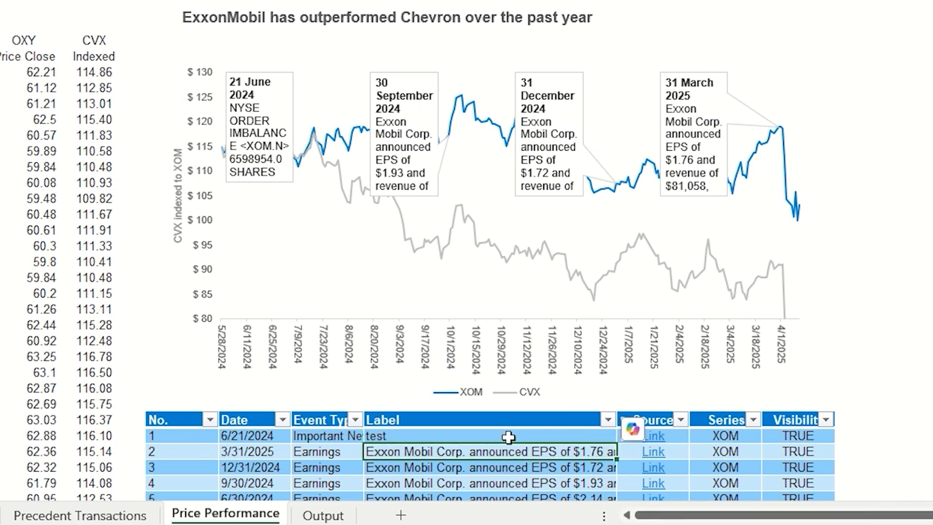
# Set the series of the 3/31/2025 earnings annotation in the table to CVX
pyautogui.press('Right')
pyautogui.press('Right')
pyautogui.hotkey('alt', 'Down')
pyautogui.press('Down')
pyautogui.press('Return')
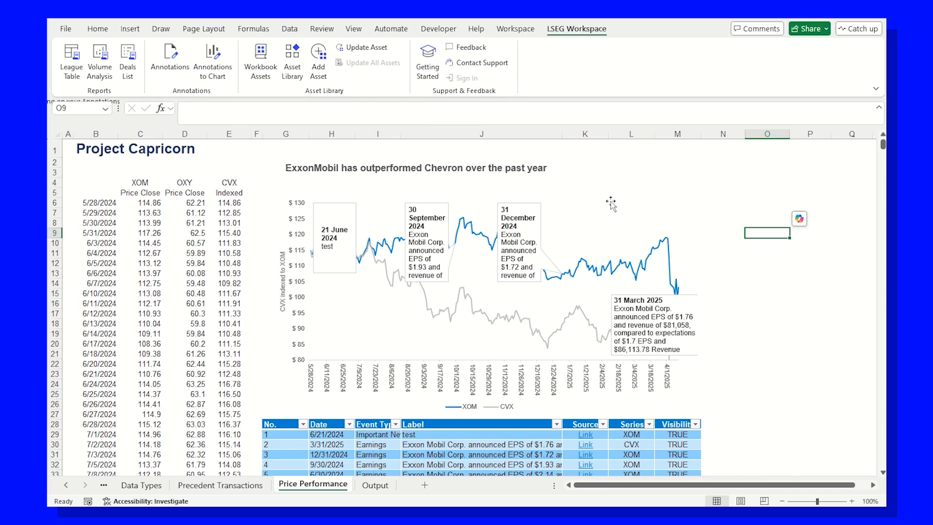
# Start a new LSEG Workspace asset from the annotated price chart and name it chart xom
pyautogui.click(611, 203)
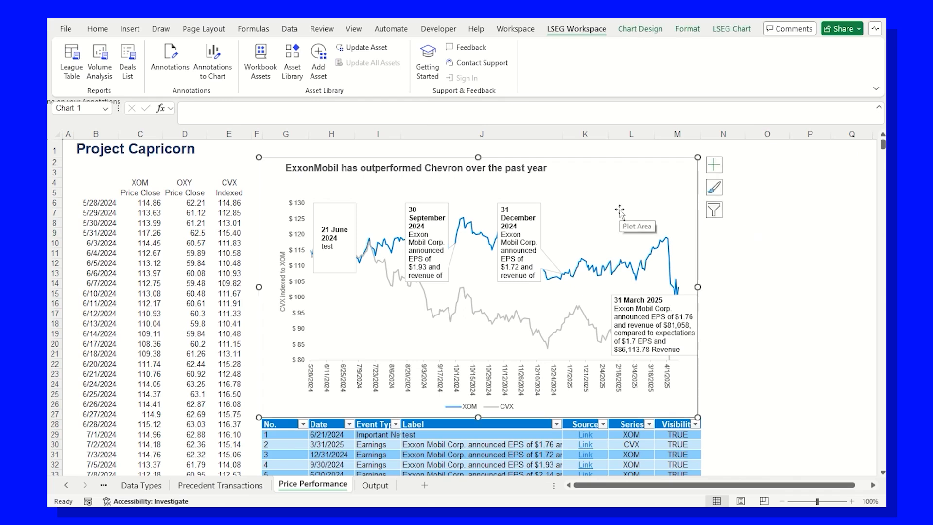
pyautogui.click(319, 69)
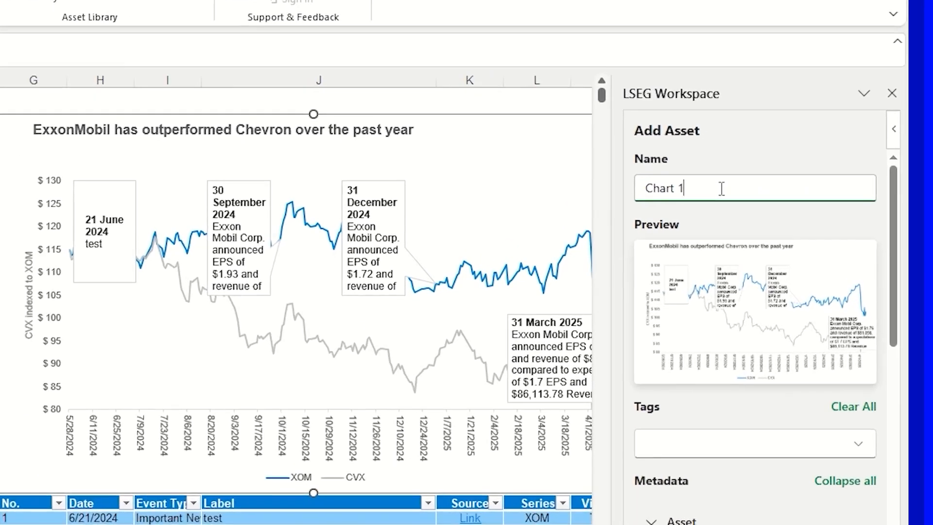
pyautogui.moveTo(756, 206); pyautogui.dragTo(686, 204)
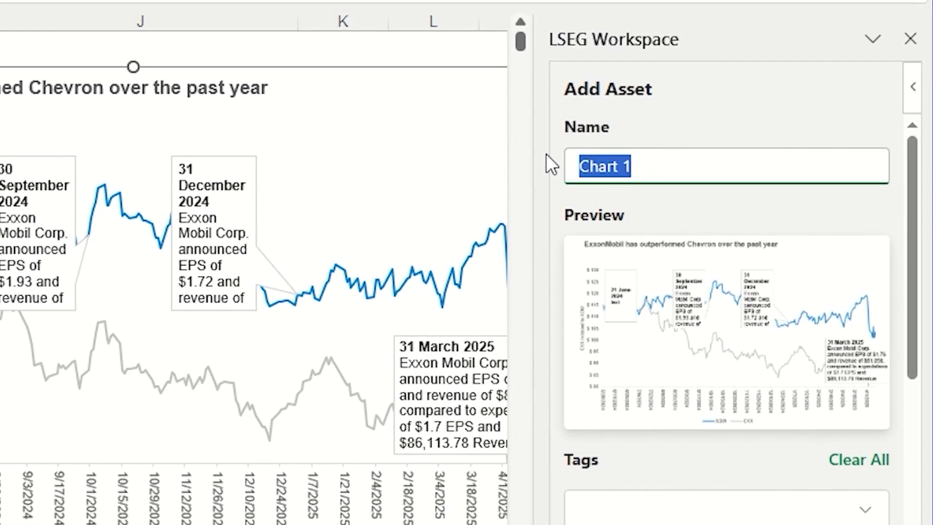
pyautogui.write('chart xom')
pyautogui.press('Tab')
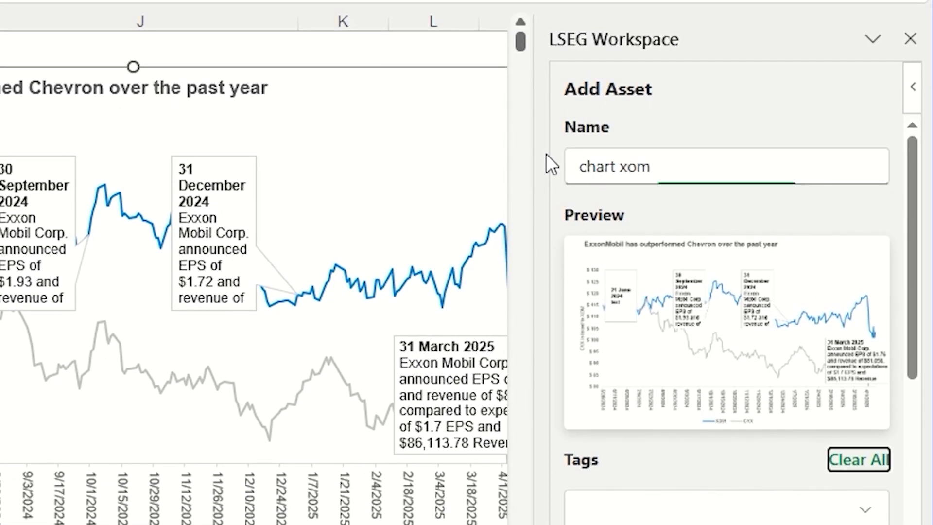
# Tag the new chart asset with project cvx
pyautogui.click(616, 508)
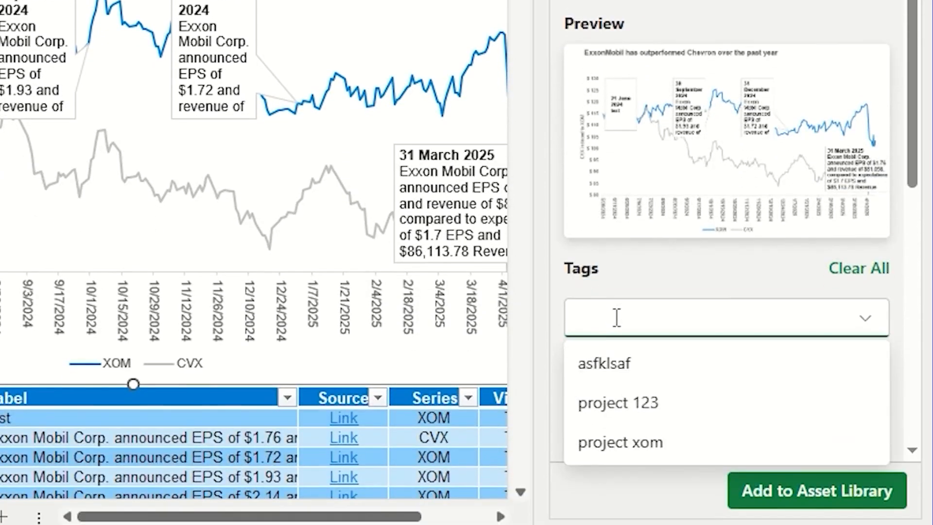
pyautogui.write('project')
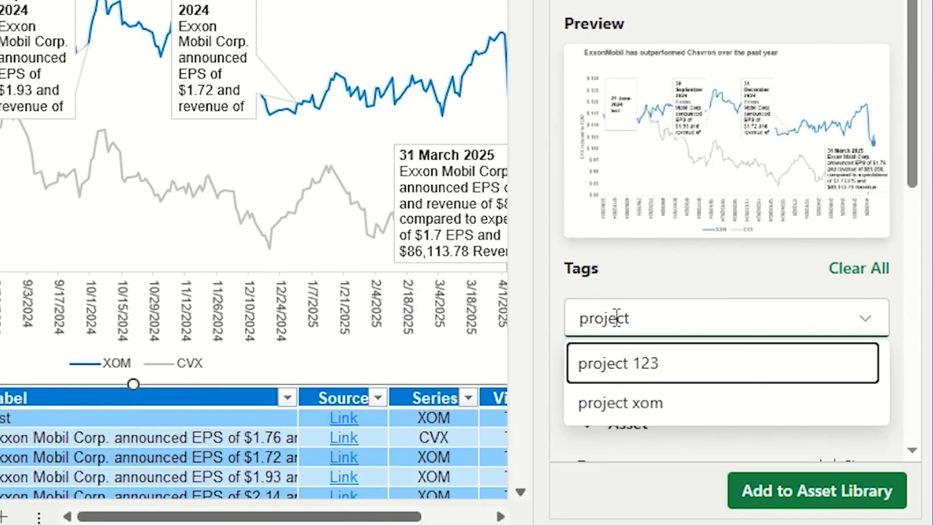
pyautogui.write(' cvx')
pyautogui.click(843, 368)
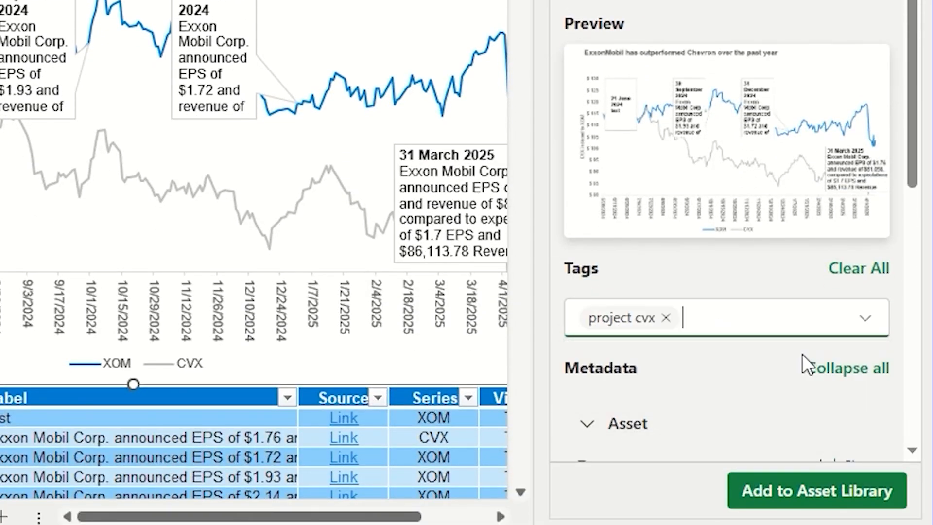
# Review the chart asset's metadata, add it to the Asset Library and dismiss the confirmation
pyautogui.scroll(-10, 720, 253)
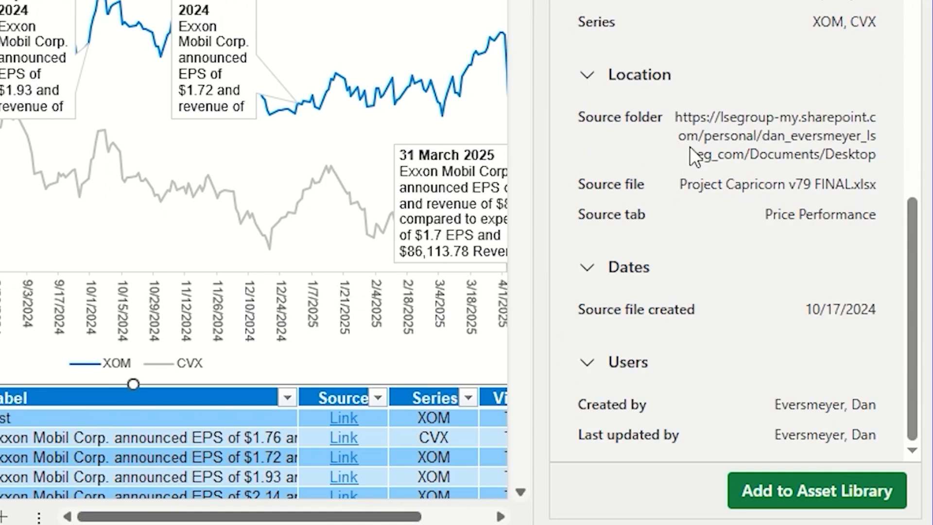
pyautogui.scroll(8, 689, 154)
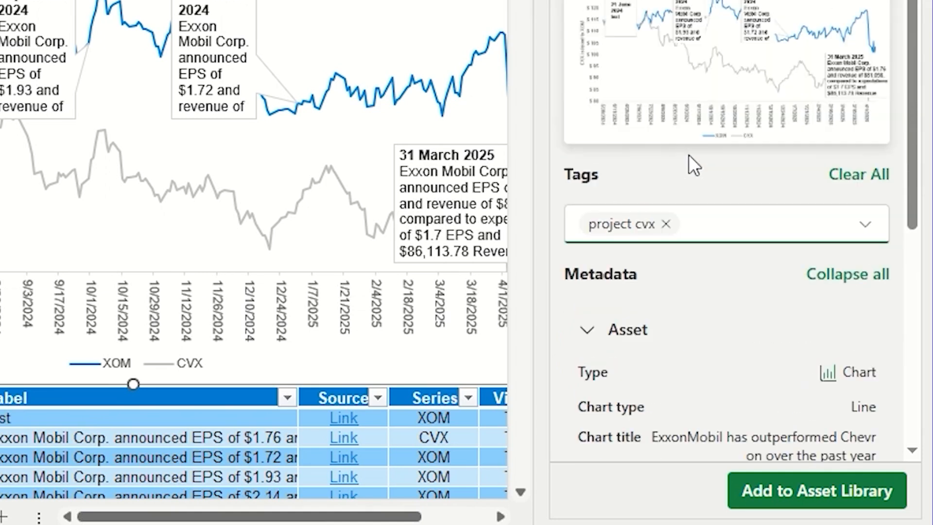
pyautogui.scroll(-4, 707, 201)
pyautogui.scroll(-5, 764, 253)
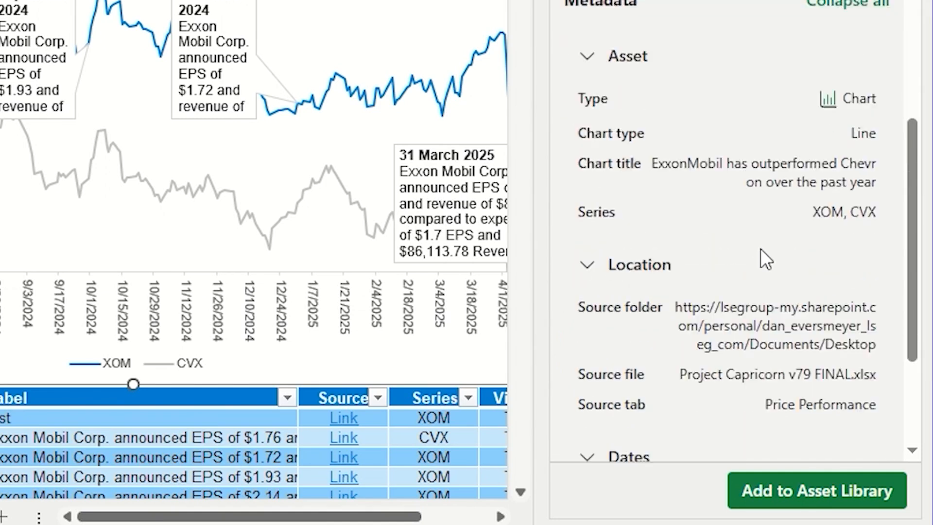
pyautogui.click(822, 492)
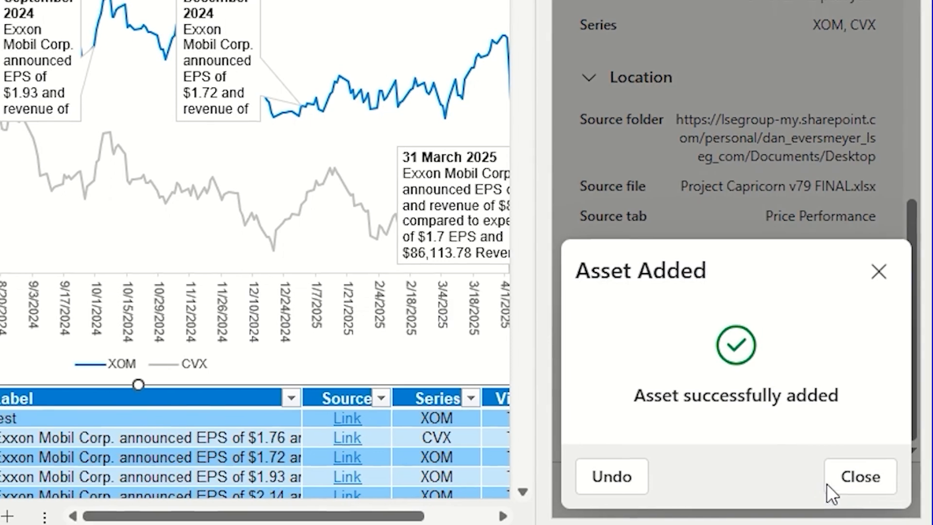
pyautogui.click(851, 478)
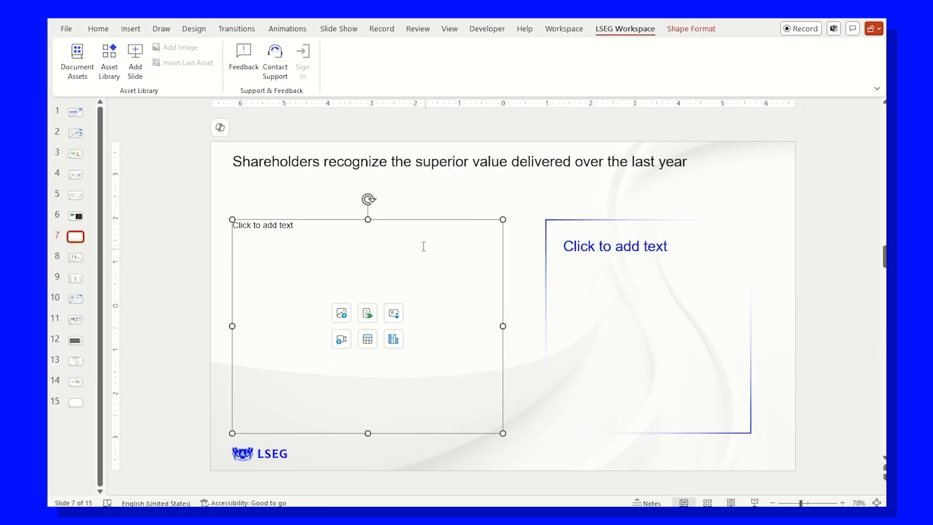
# In PowerPoint, insert the Exxon price chart from the Asset Library as an image into slide 7's empty content placeholder
pyautogui.click(113, 57)
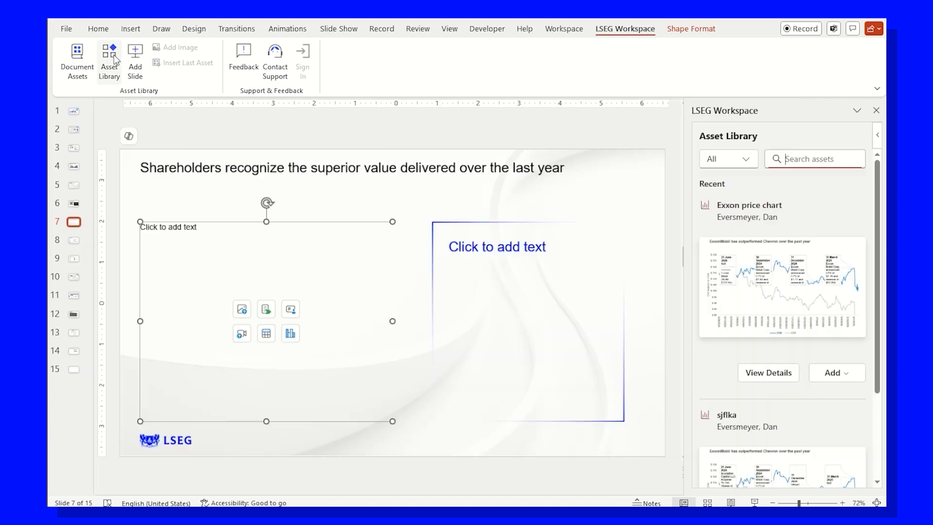
pyautogui.click(833, 373)
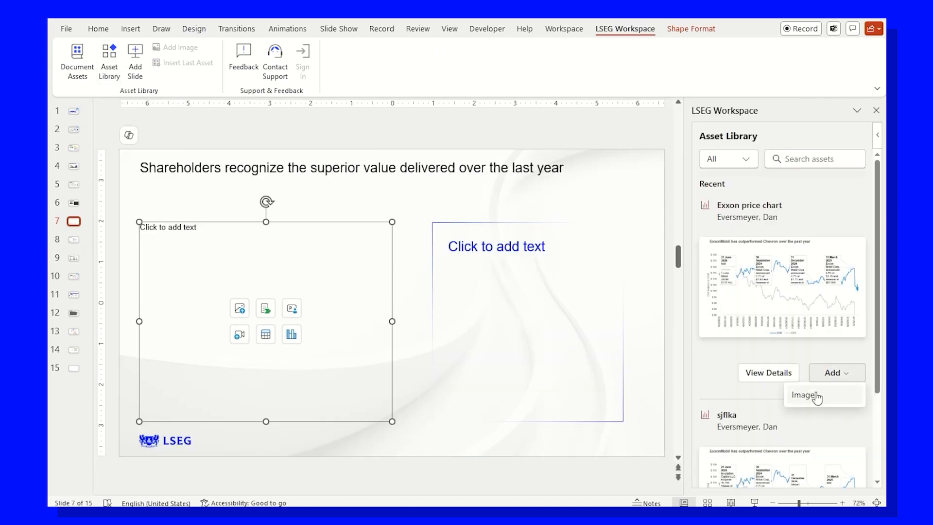
pyautogui.click(816, 396)
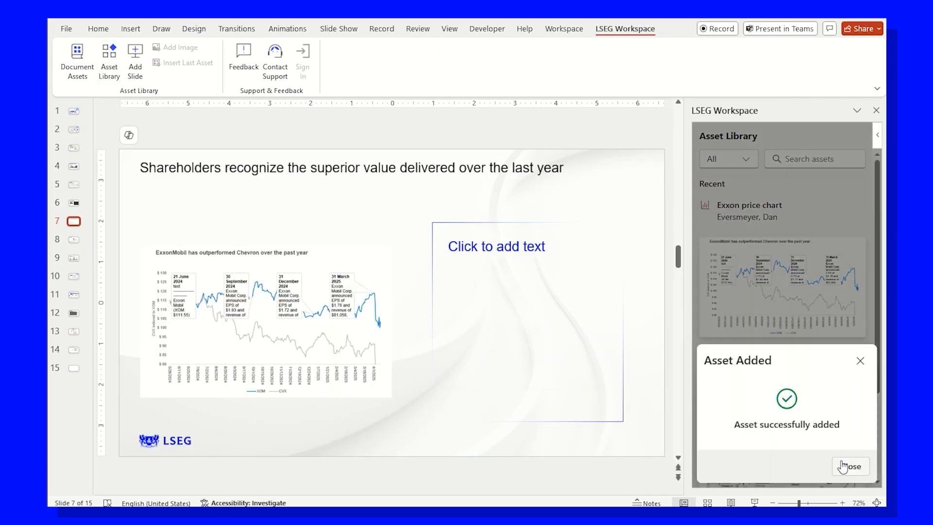